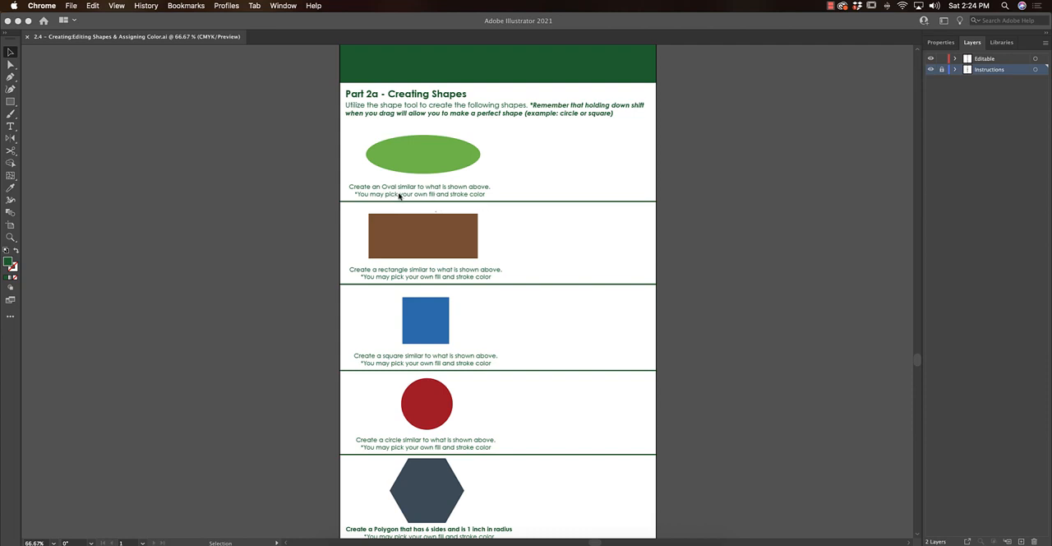
- Draw an oval over the light green sample oval with the Ellipse tool, roughly matching its size
scroll(408, 197, up, 1)
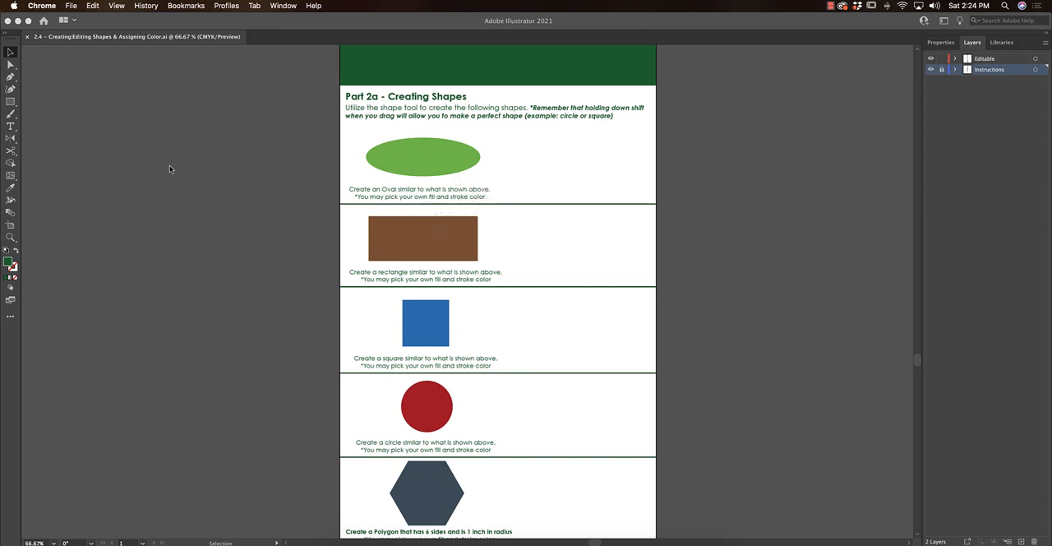
click(12, 104)
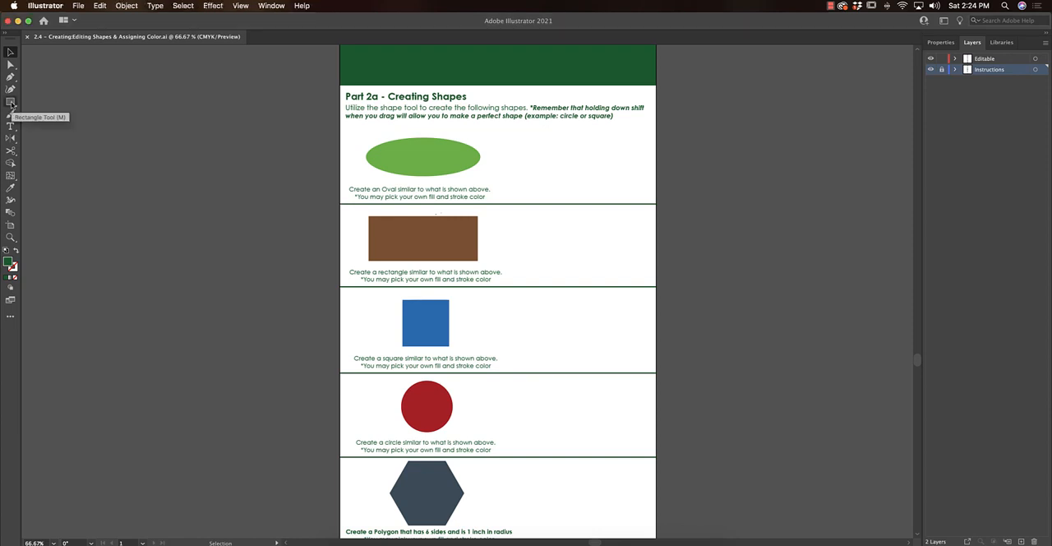
drag(12, 105, 62, 120)
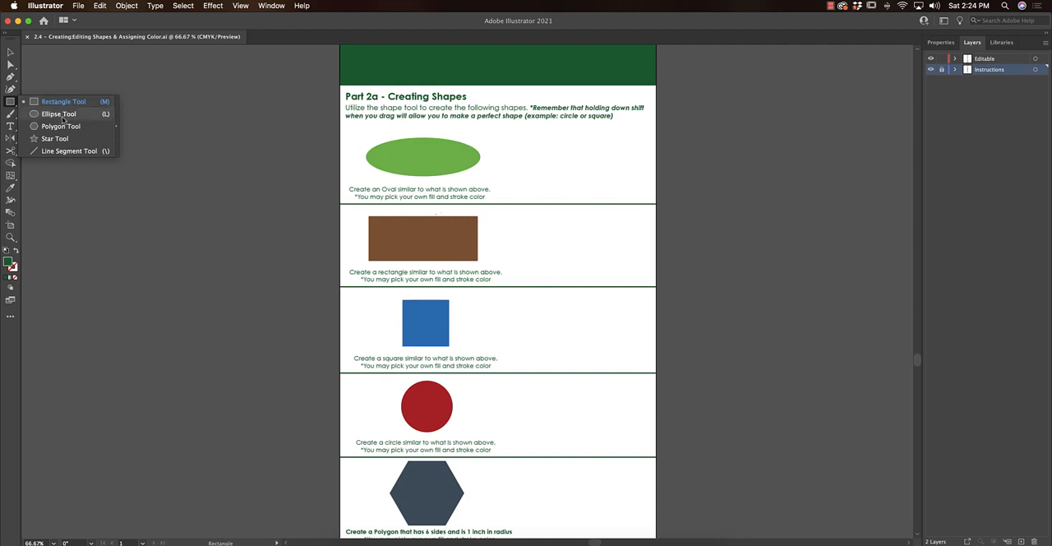
drag(63, 120, 63, 115)
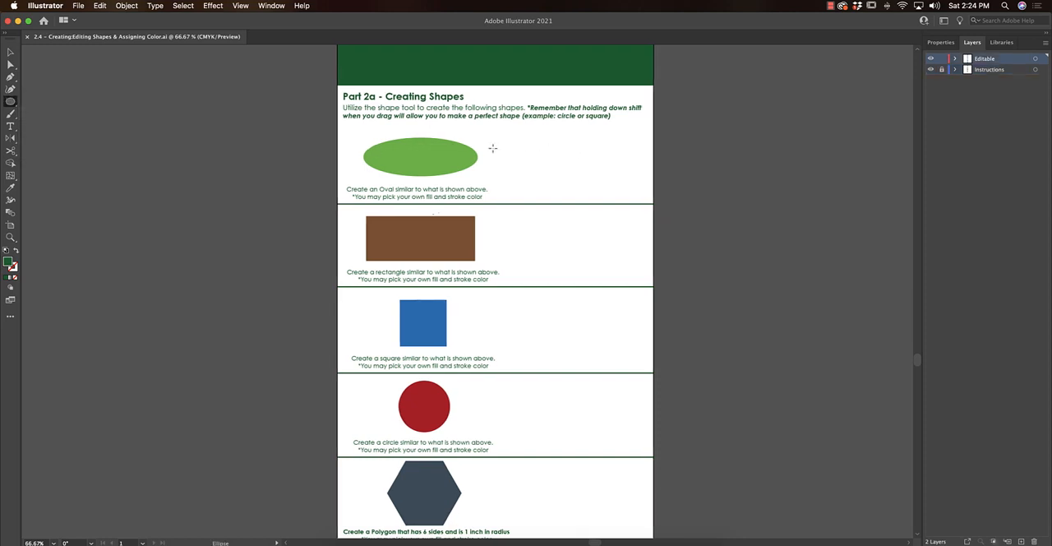
drag(359, 145, 473, 184)
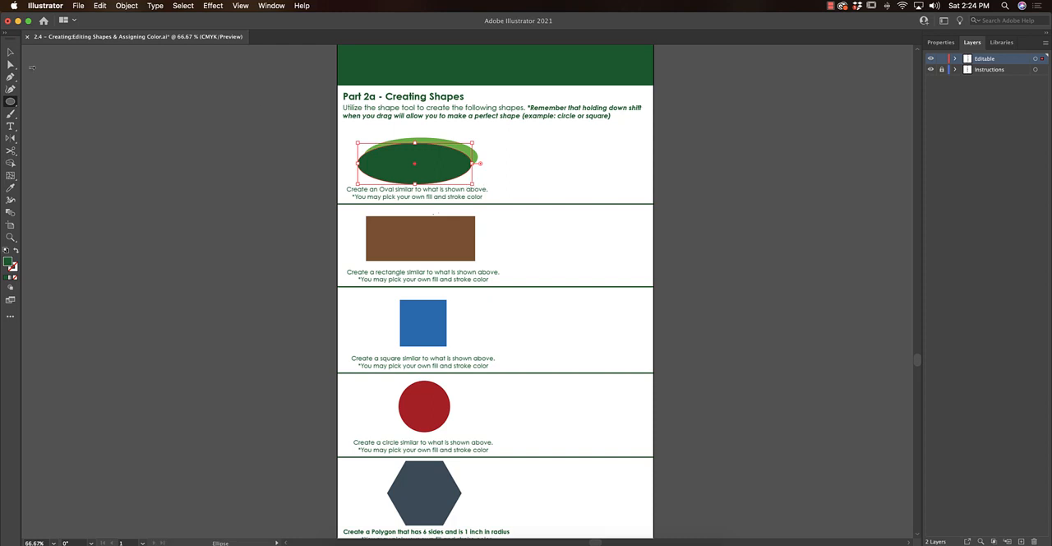
- Draw several extra overlapping ovals in the blank area beside the sample oval
click(10, 54)
mouse_move(440, 170)
mouse_down()
mouse_move(446, 159)
mouse_move(481, 157)
mouse_move(675, 186)
mouse_up()
click(10, 102)
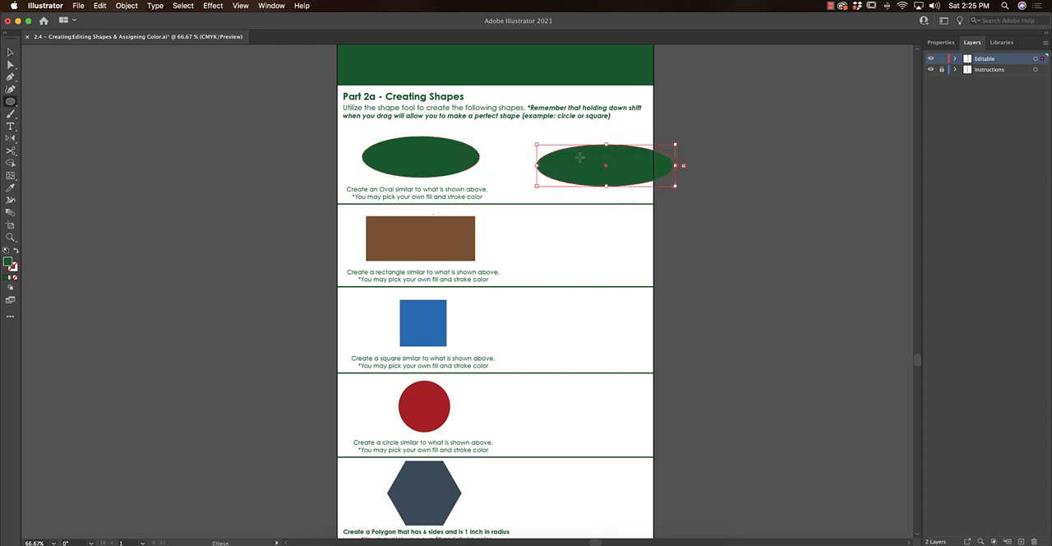
drag(580, 157, 655, 193)
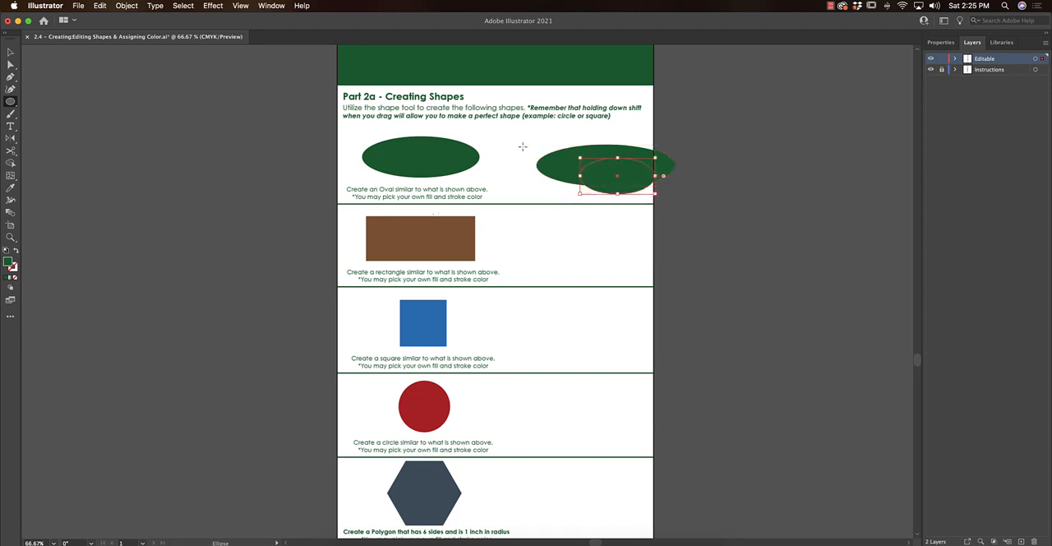
mouse_move(539, 153)
mouse_down()
mouse_move(558, 181)
mouse_move(602, 193)
mouse_up()
drag(610, 148, 678, 192)
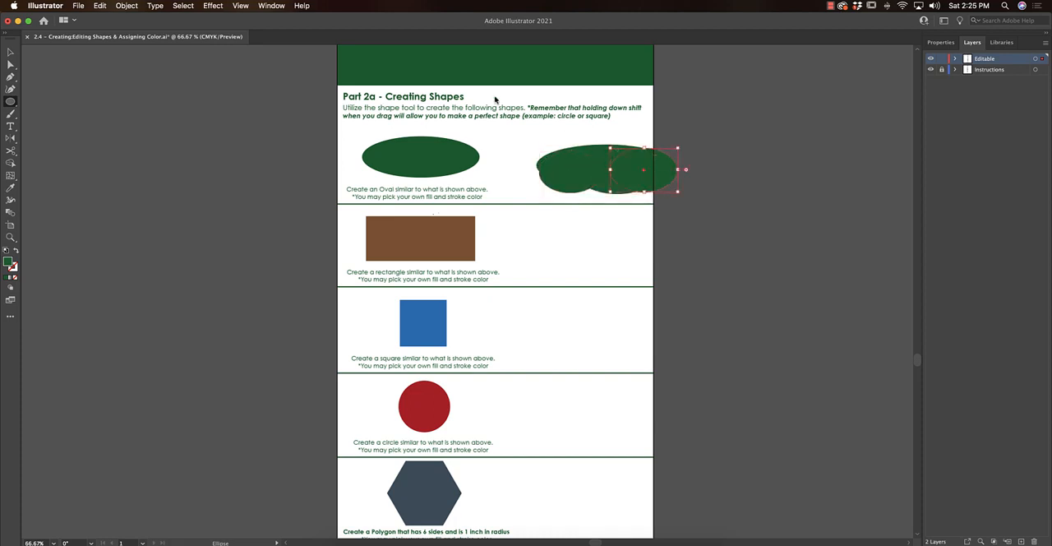
- Select all the extra overlapping ovals beside the sample and delete them
click(10, 52)
drag(659, 176, 687, 197)
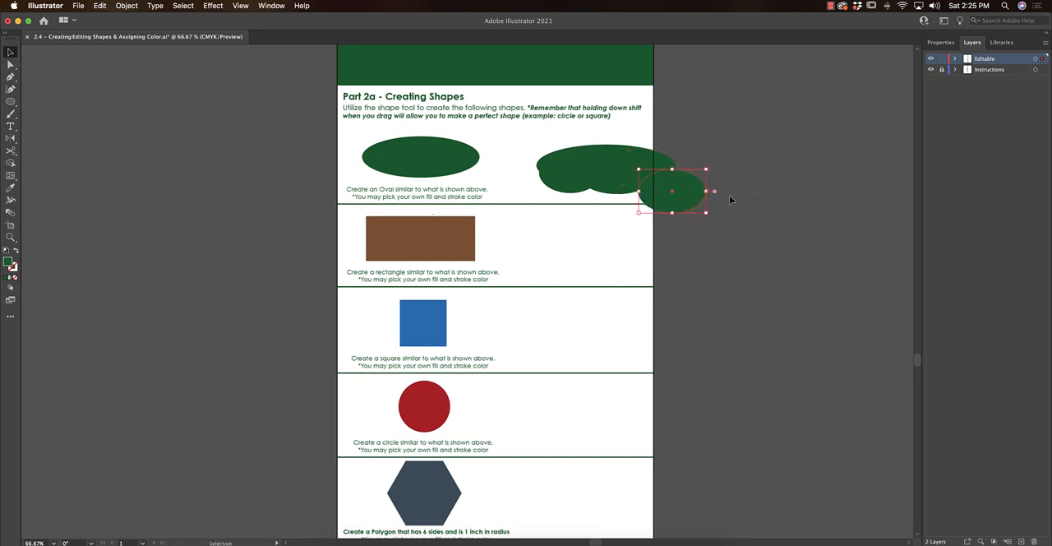
click(713, 194)
drag(722, 190, 553, 153)
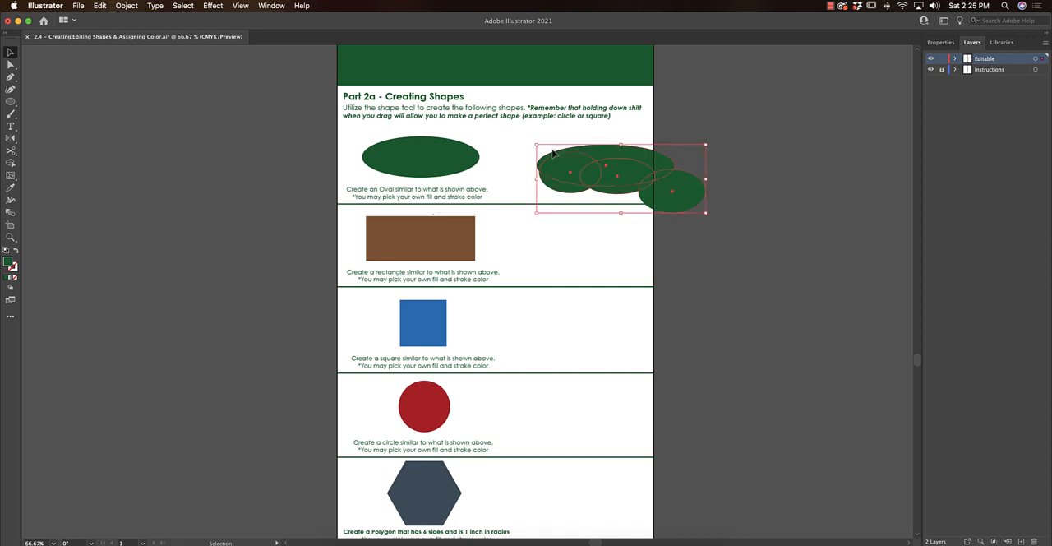
key(Delete)
- Move the dark green oval off the sample into the blank area beside it
click(451, 165)
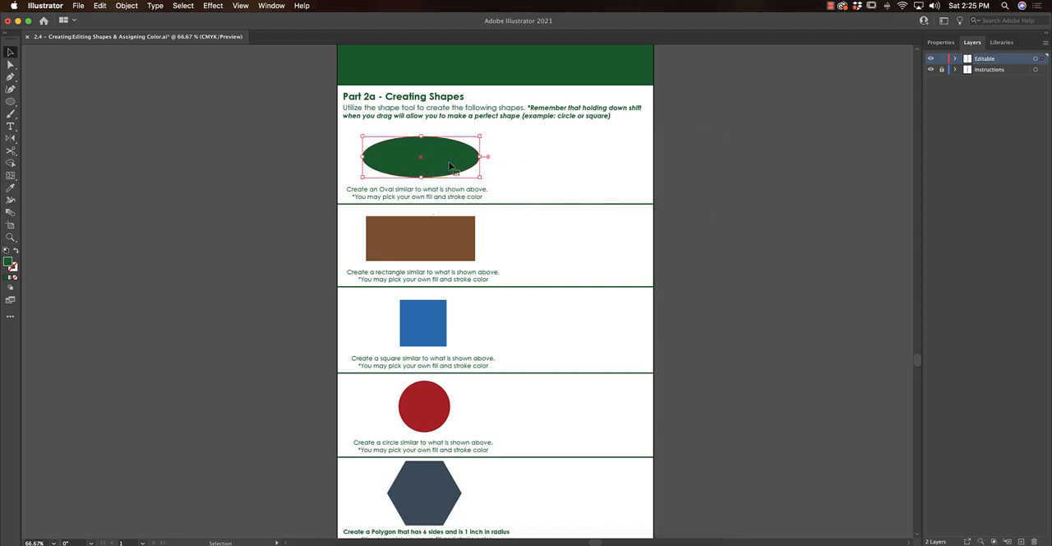
drag(450, 165, 593, 161)
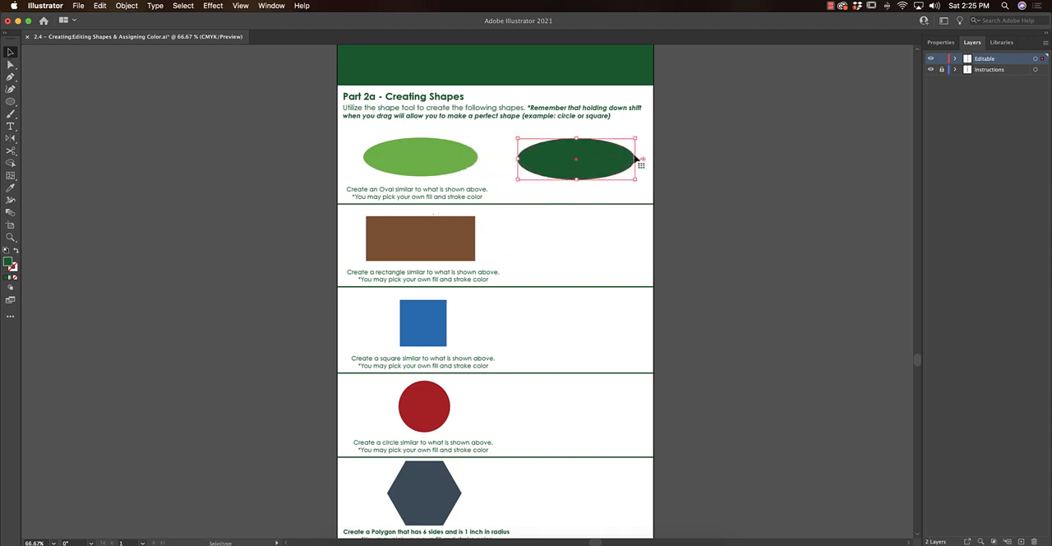
click(561, 272)
- Draw a freehand, unconstrained rectangle beside the blue sample square and delete it
scroll(561, 274, down, 4)
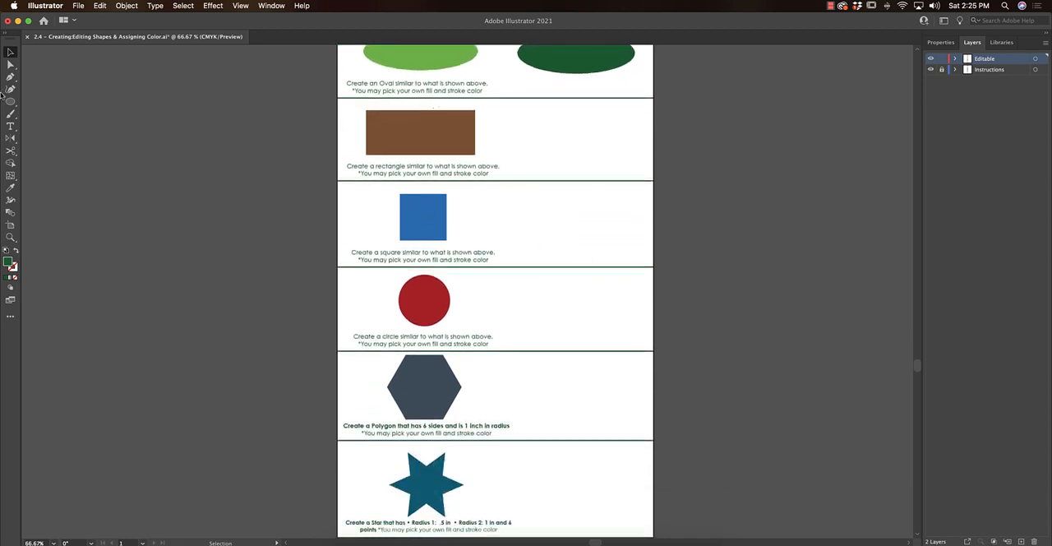
drag(10, 101, 51, 103)
drag(470, 195, 526, 244)
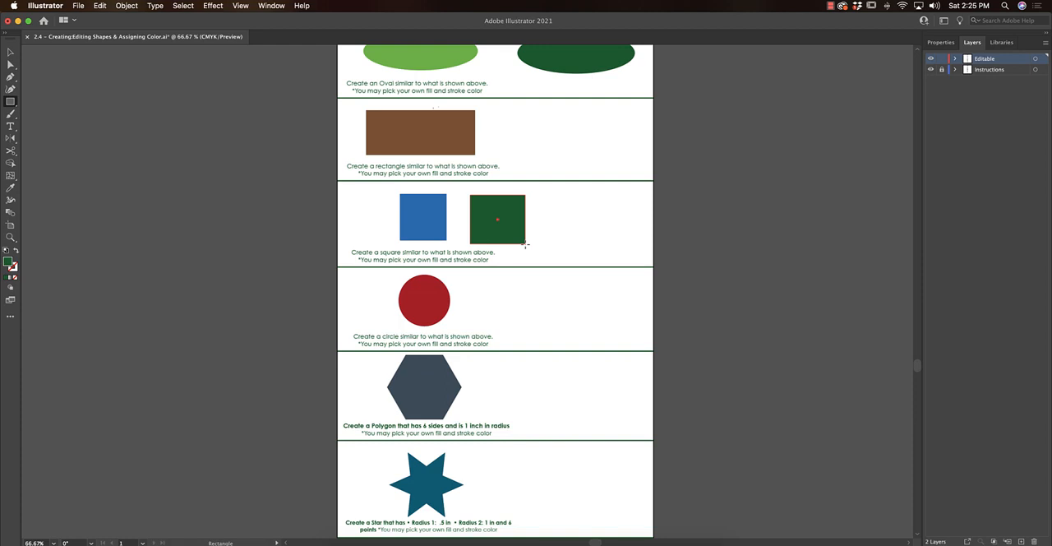
drag(526, 244, 526, 244)
key(Delete)
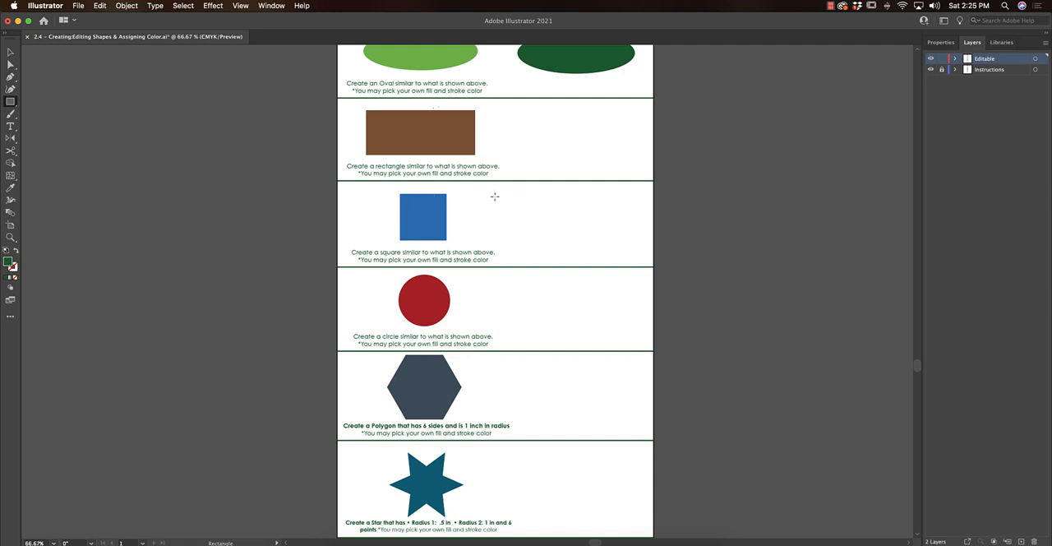
- Draw a perfect square similar to the blue sample and place it in the blank area of that row
drag(485, 197, 534, 245)
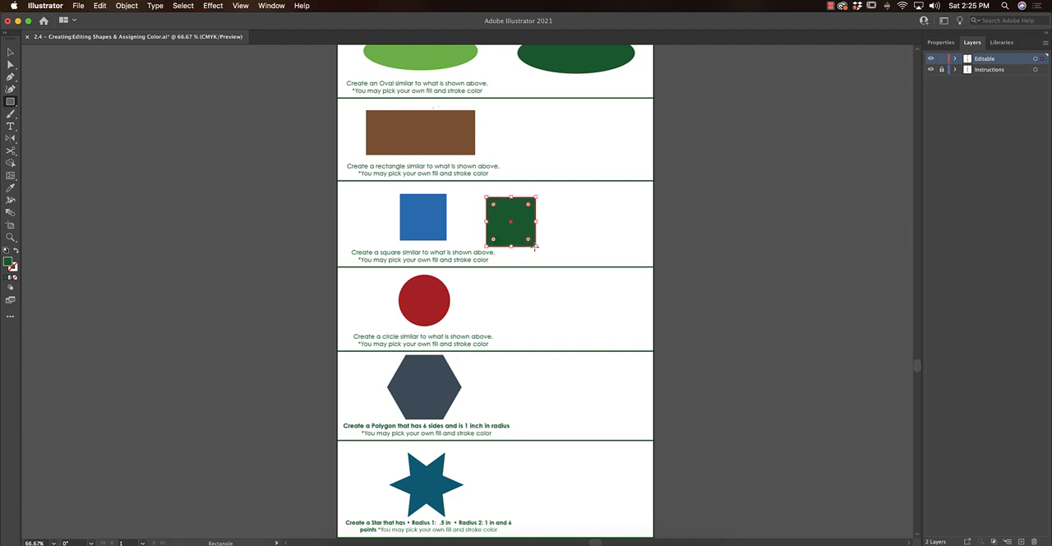
key(v)
drag(512, 221, 584, 223)
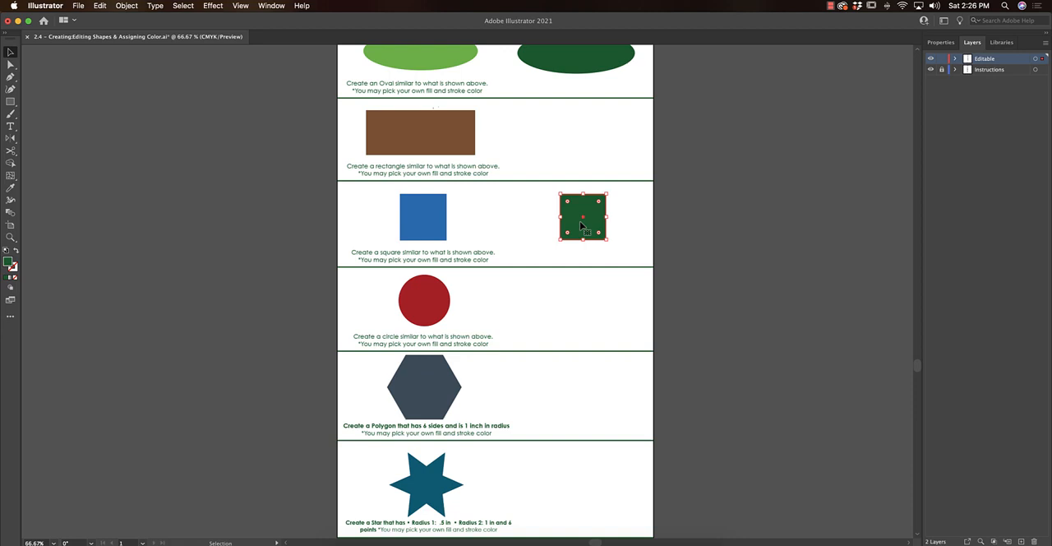
click(588, 302)
- Draw an unconstrained ellipse beside the red sample circle and delete it
scroll(591, 301, down, 3)
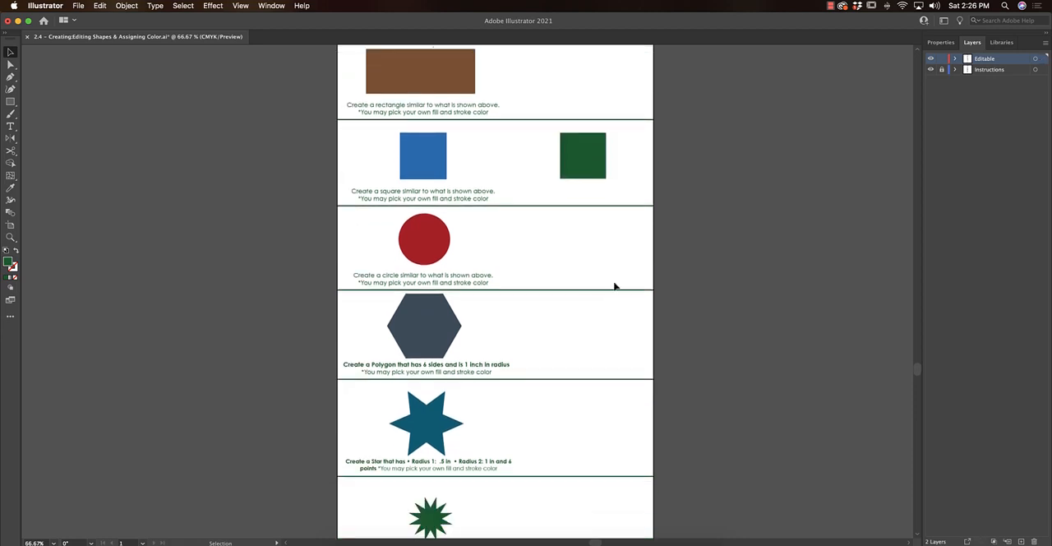
click(10, 102)
drag(10, 104, 54, 116)
drag(464, 217, 516, 267)
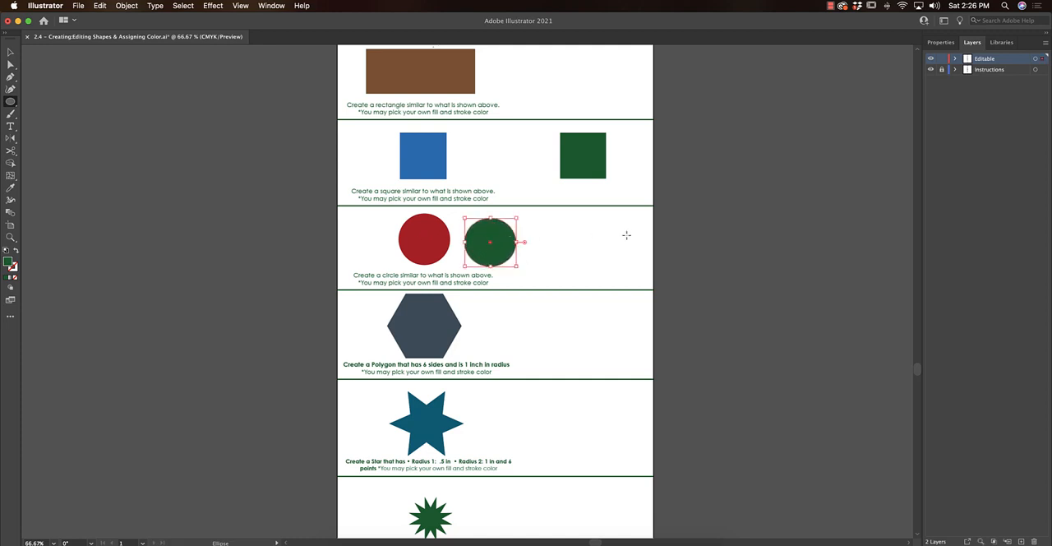
key(Delete)
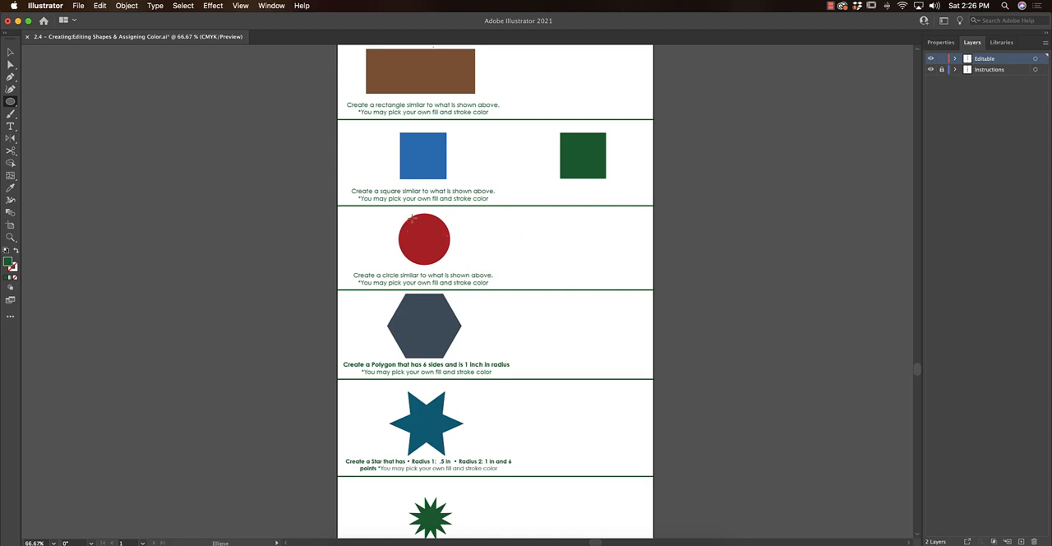
- Draw a perfect circle similar to the red sample and place it in the blank area of that row
drag(412, 216, 465, 268)
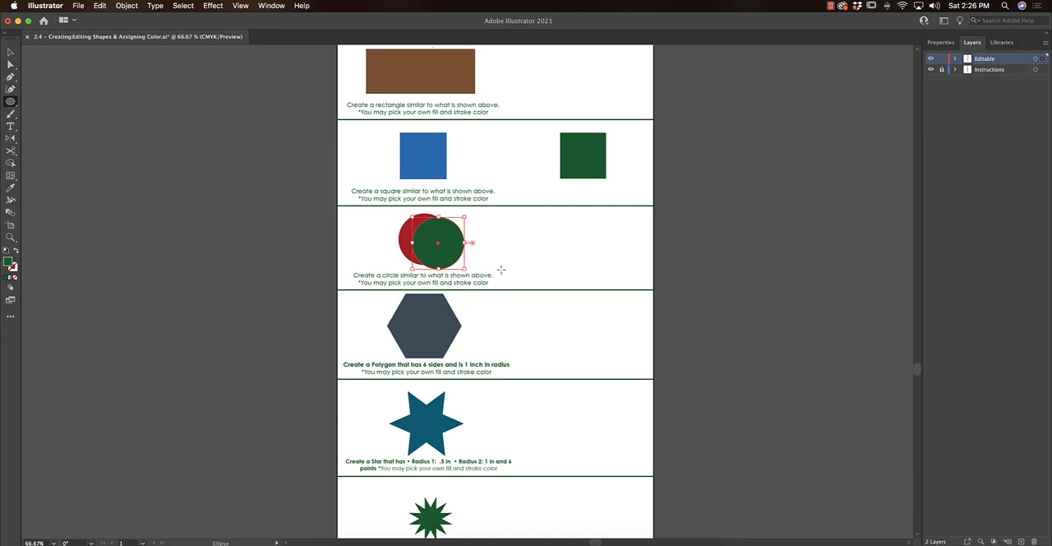
key(super+z)
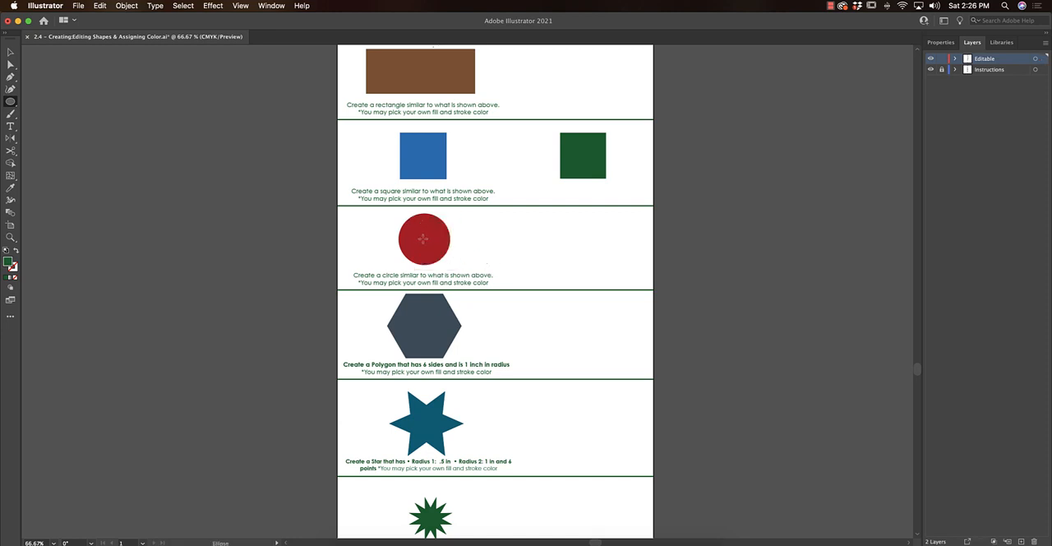
drag(407, 216, 455, 263)
key(super+z)
mouse_move(424, 238)
mouse_down()
mouse_move(455, 260)
mouse_move(623, 244)
mouse_move(594, 247)
mouse_up()
key(v)
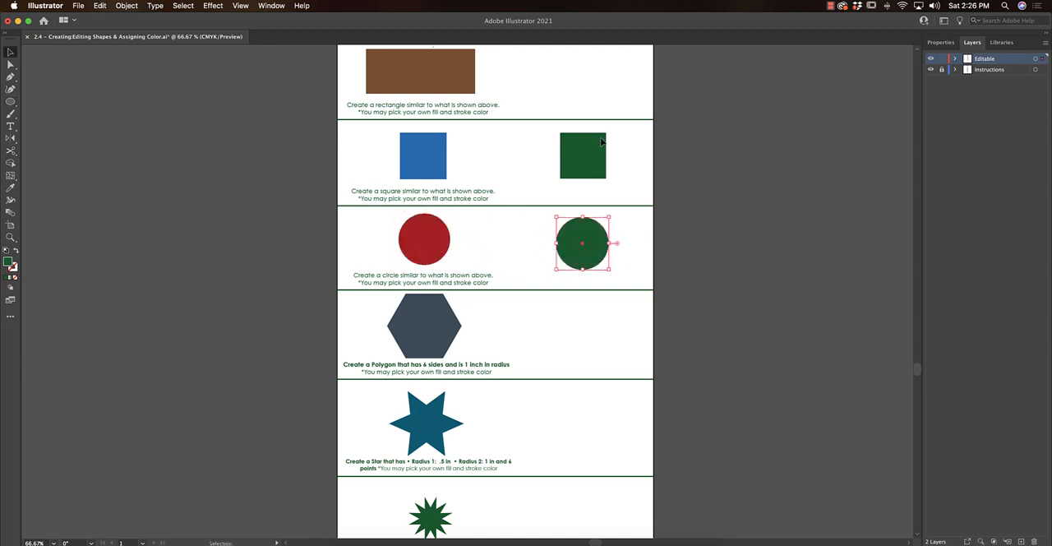
click(687, 264)
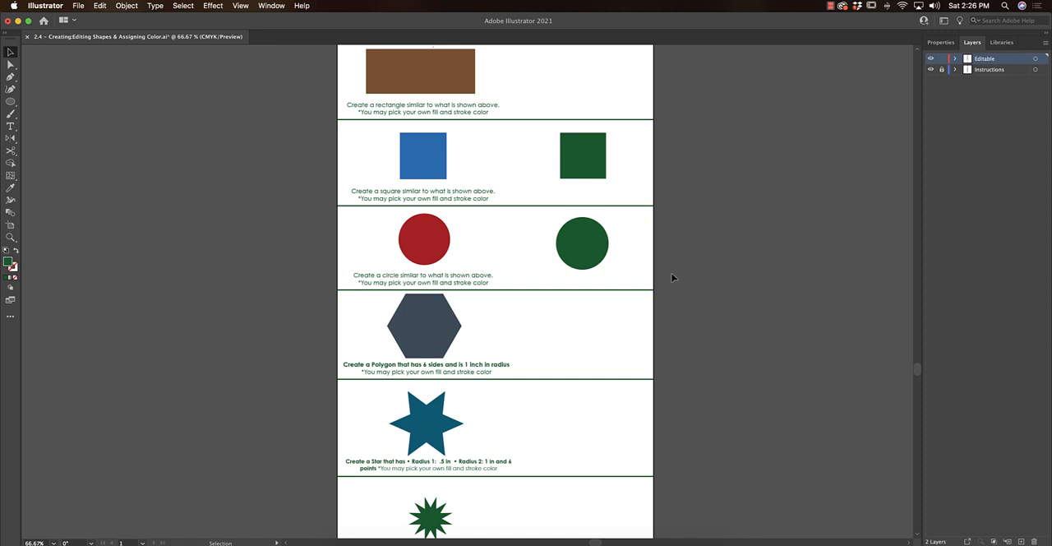
- Create a polygon with a 1 in radius and 6 sides in the blank area beside the sample hexagon
scroll(639, 254, down, 2)
scroll(638, 253, right, 1)
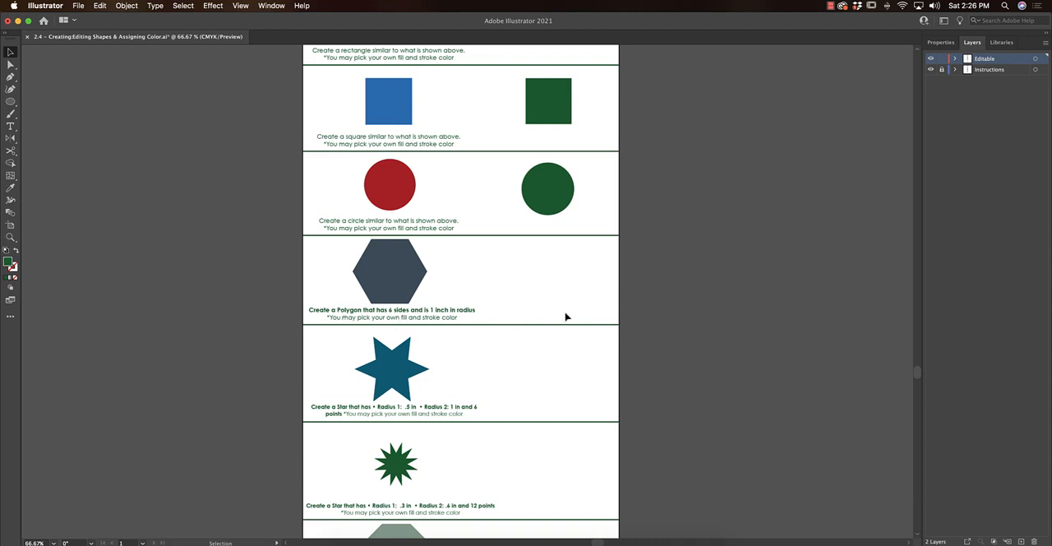
scroll(566, 316, left, 1)
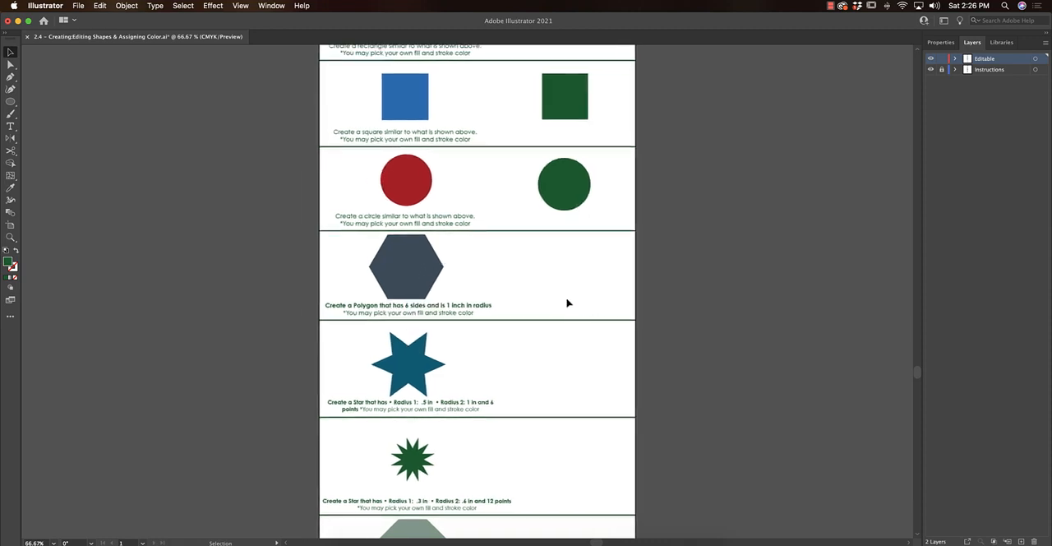
click(10, 103)
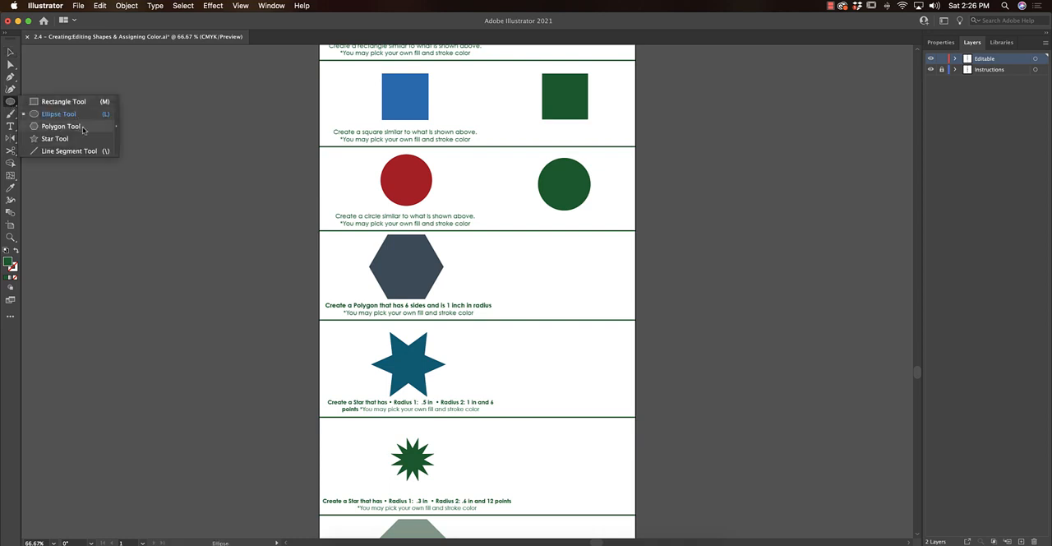
click(83, 128)
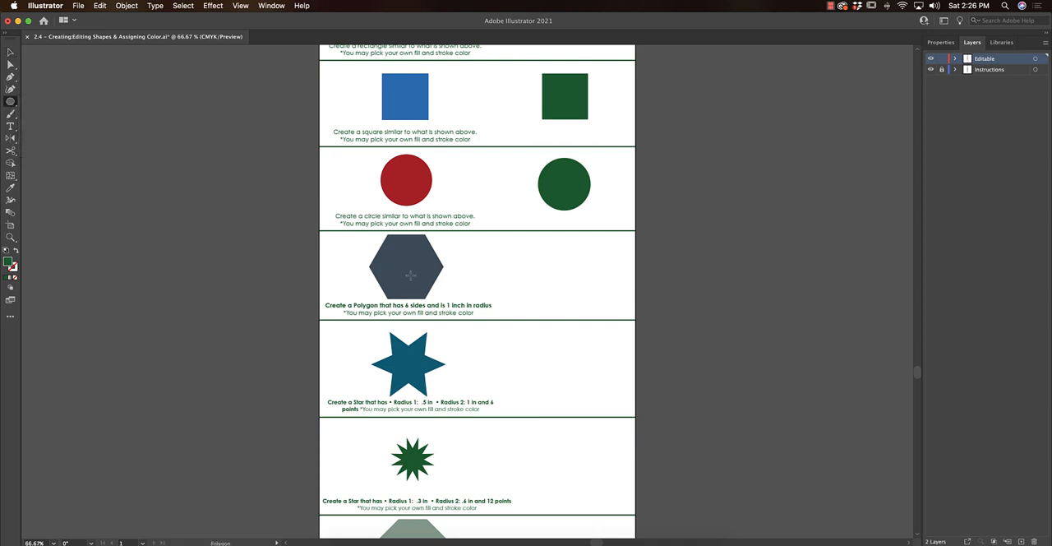
click(530, 273)
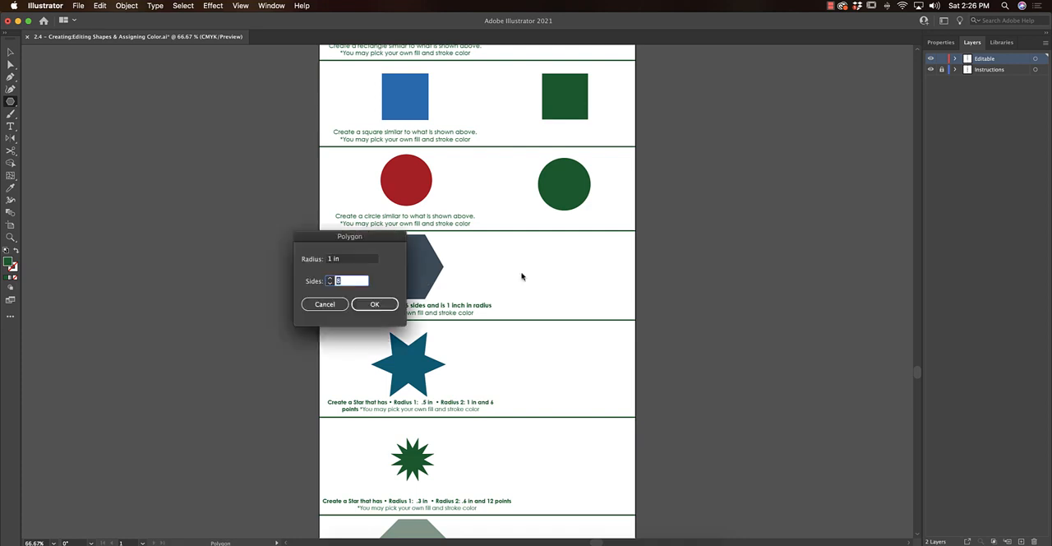
drag(401, 236, 660, 244)
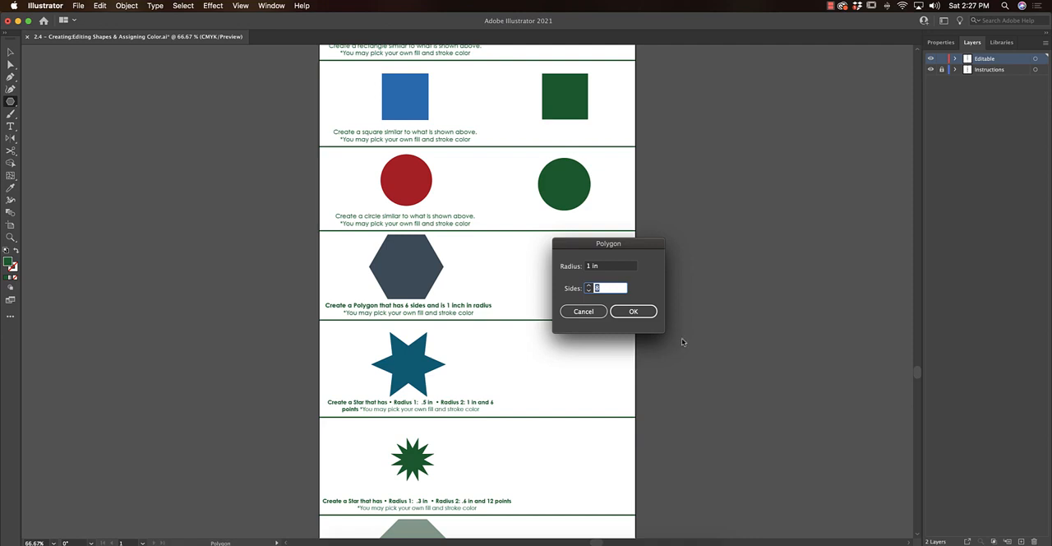
text(6)
key(Return)
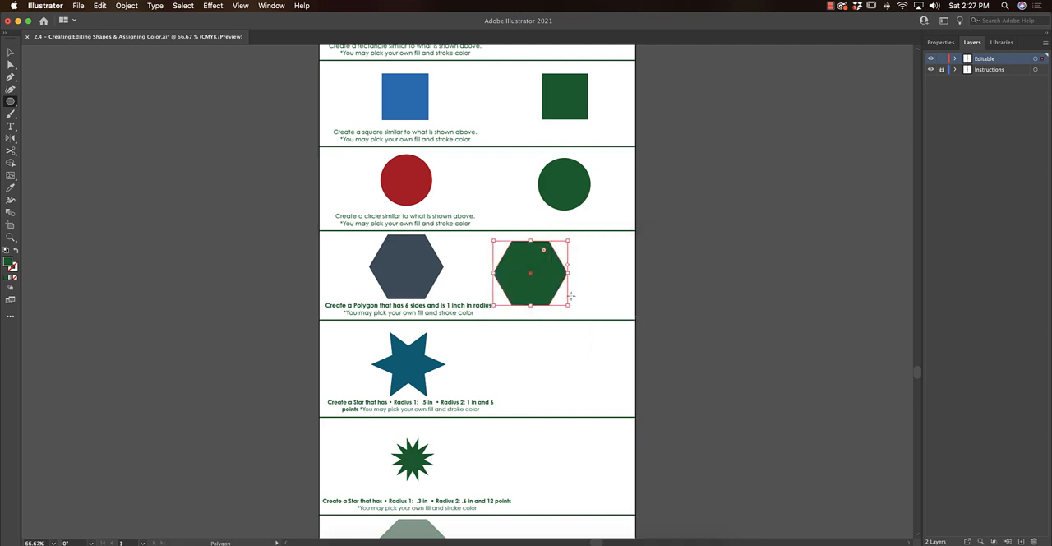
- Move the new green hexagon farther from the sample, roughly below the green circle
key(v)
drag(554, 287, 587, 290)
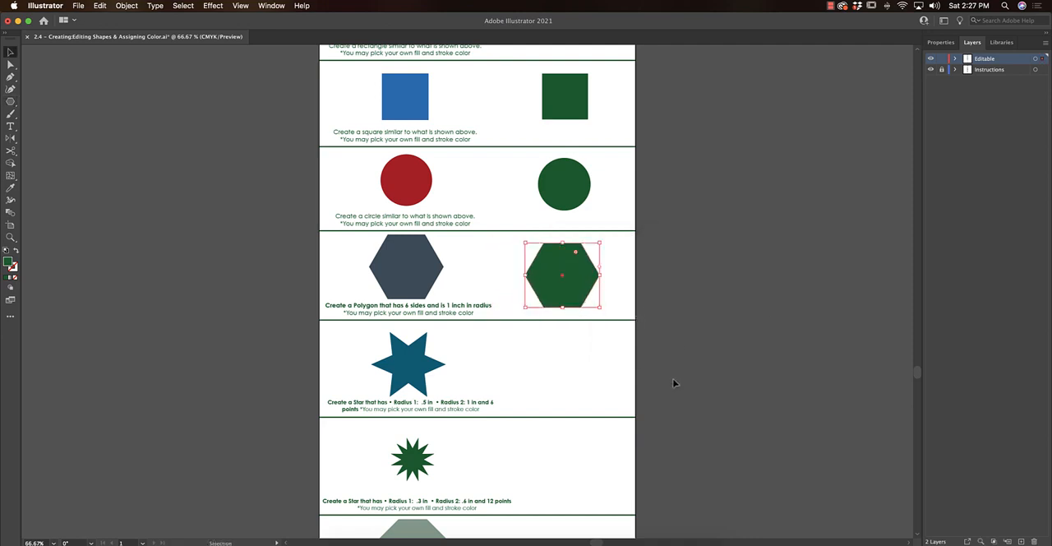
click(728, 298)
click(11, 101)
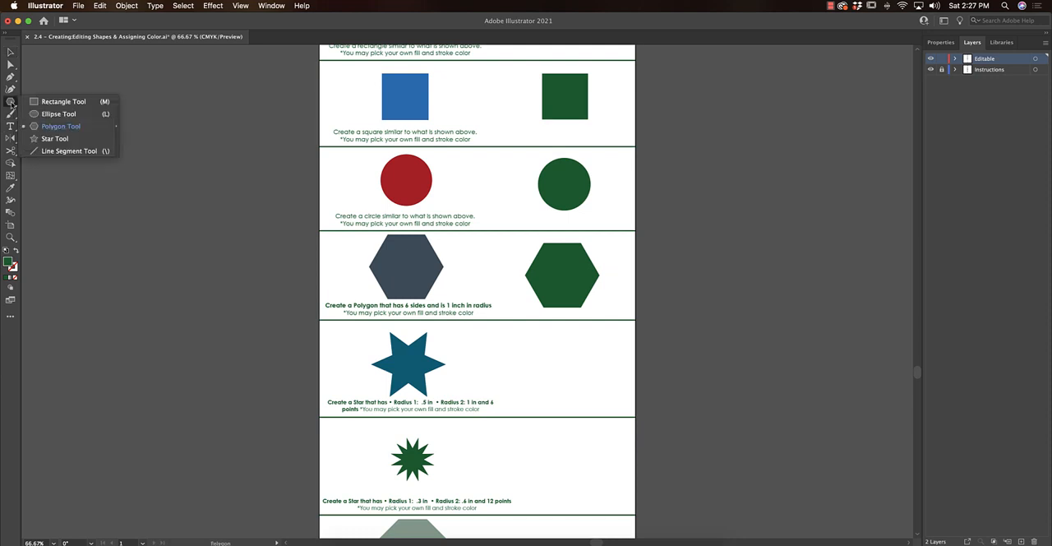
click(54, 138)
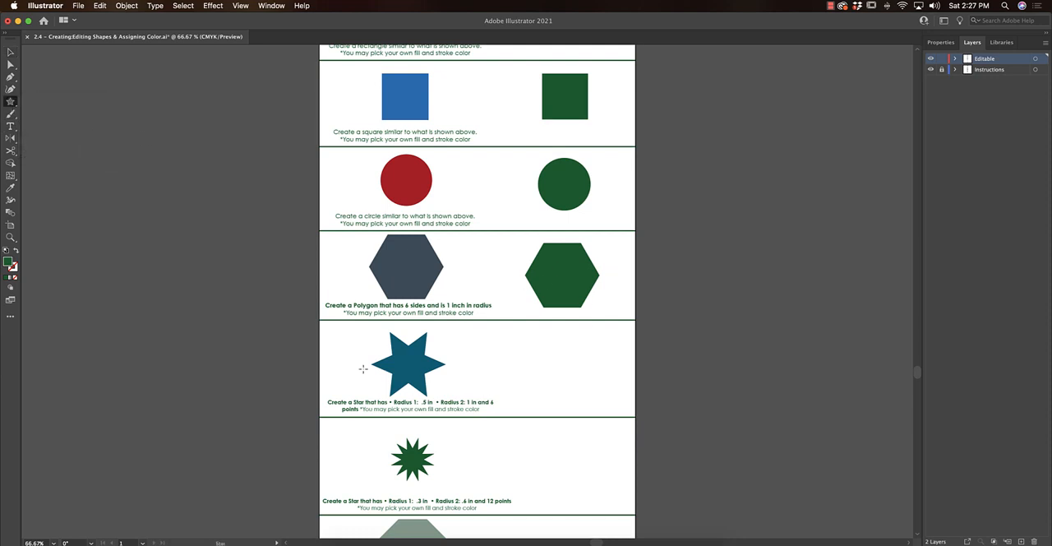
click(582, 360)
click(665, 292)
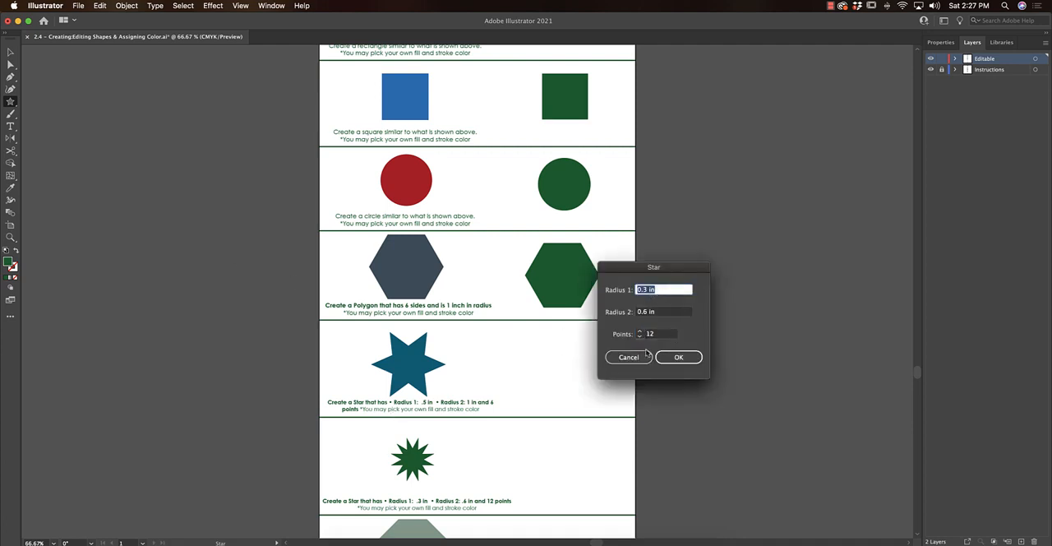
click(646, 357)
- Look over the remaining star and polygon exercises and the Part 2c geometric design
scroll(590, 359, down, 10)
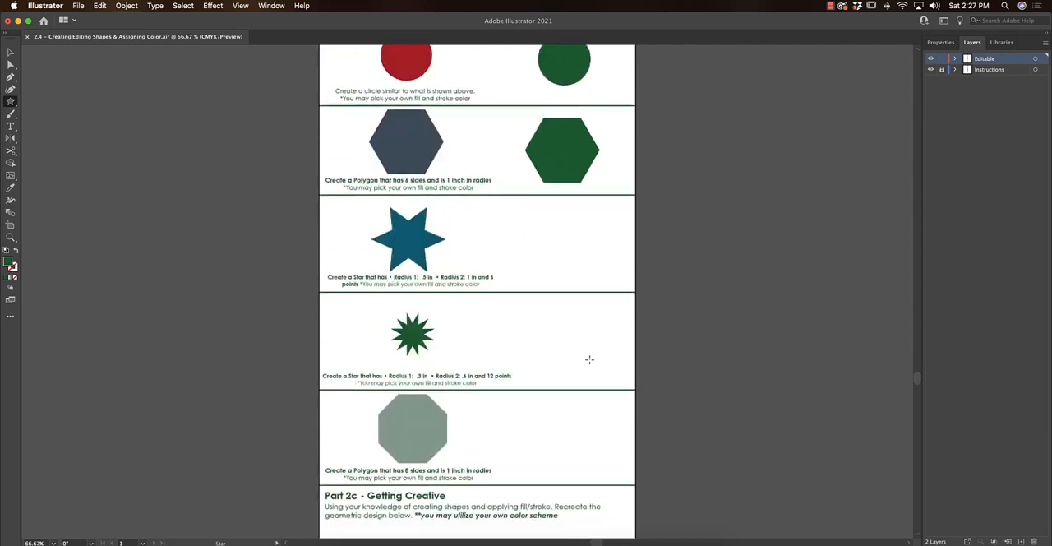
scroll(589, 360, down, 5)
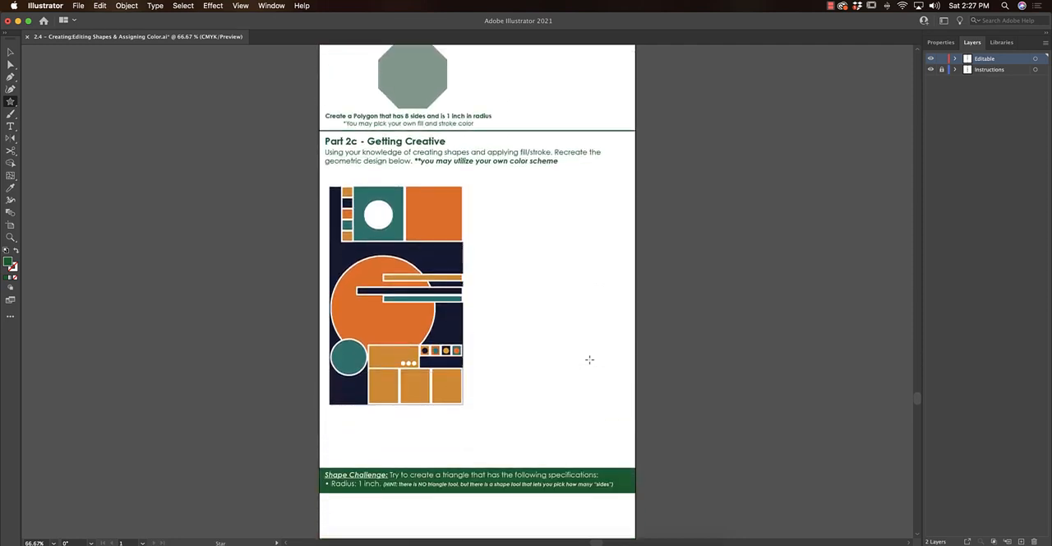
scroll(575, 353, right, 1)
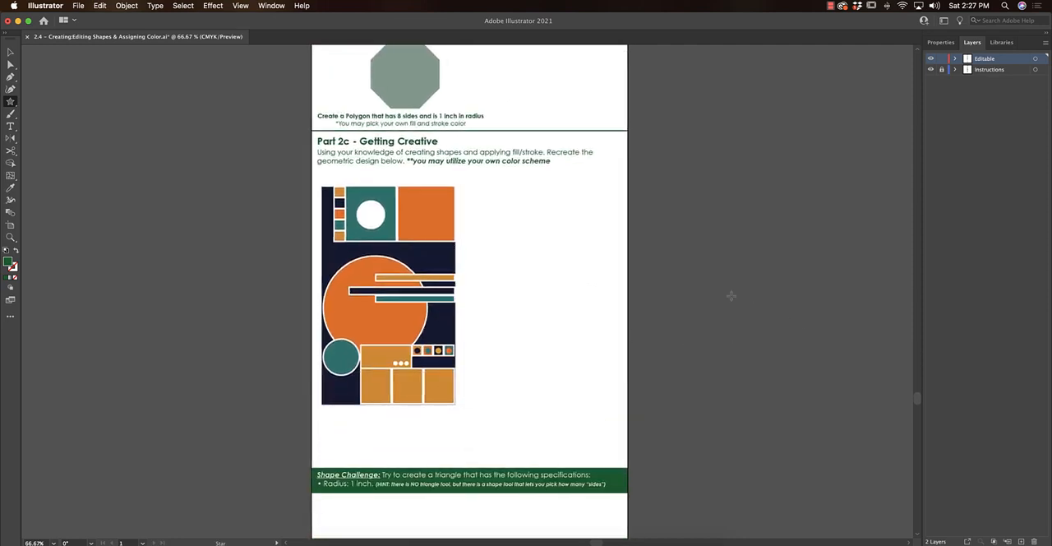